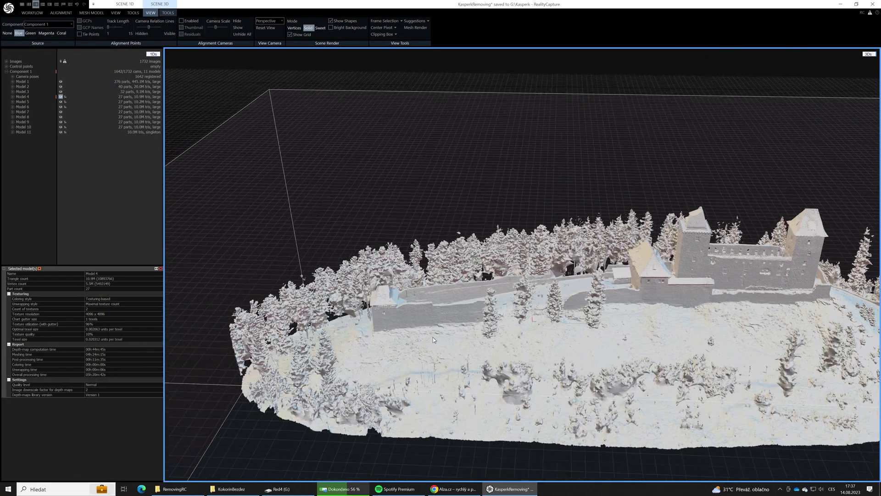
Step: Examine the untextured castle mesh and the surrounding trees from several angles
{"action": "scroll", "coordinate": [513, 322], "scroll_direction": "up", "scroll_amount": 3}
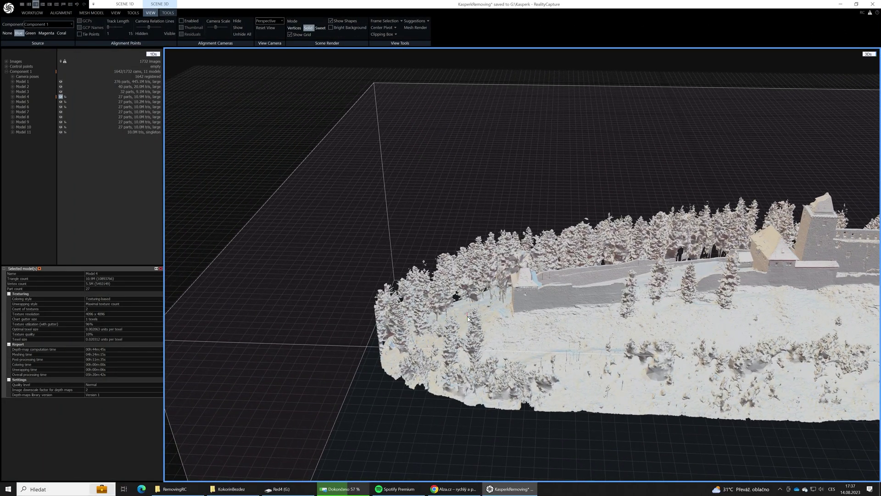
{"action": "scroll", "coordinate": [467, 318], "scroll_direction": "up", "scroll_amount": 4}
{"action": "right_click_drag", "start_coordinate": [436, 300], "coordinate": [510, 310]}
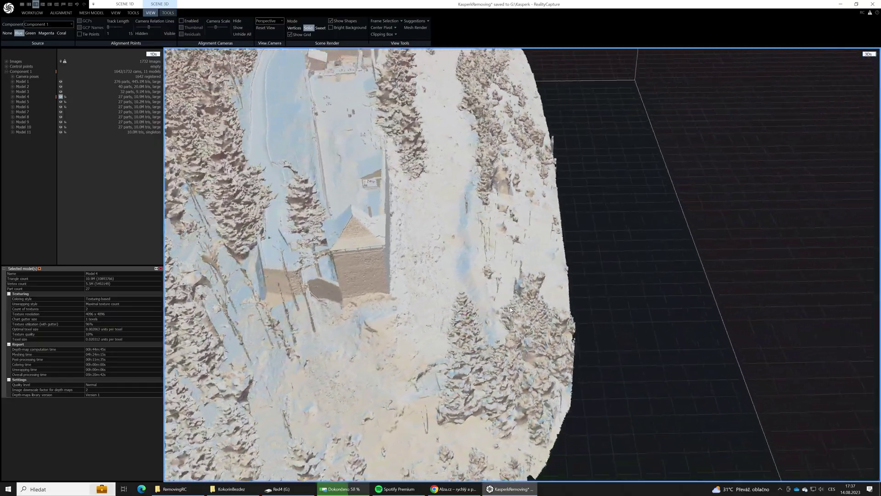
{"action": "left_click_drag", "start_coordinate": [510, 310], "coordinate": [541, 381]}
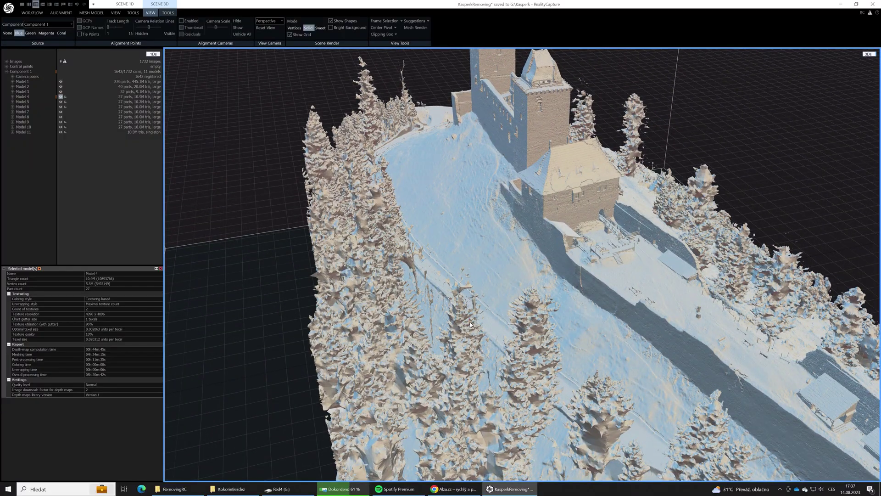
{"action": "left_click_drag", "start_coordinate": [470, 324], "coordinate": [232, 335]}
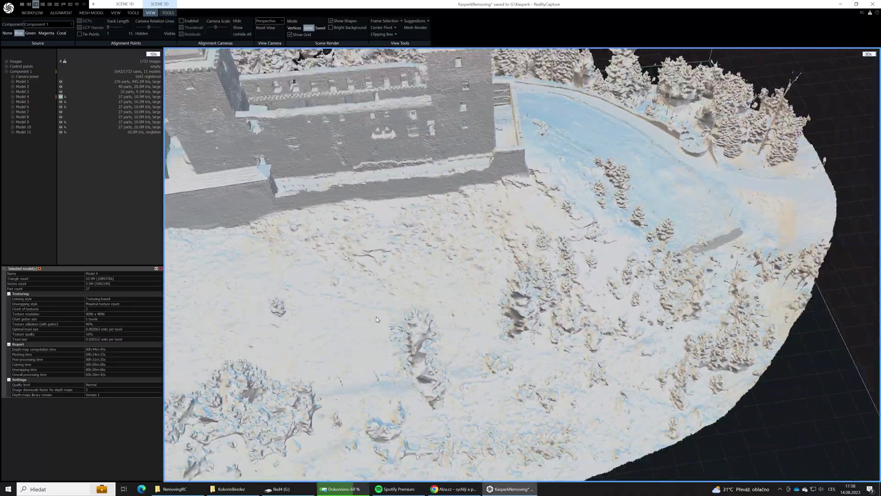
{"action": "left_click_drag", "start_coordinate": [377, 319], "coordinate": [504, 273]}
{"action": "scroll", "coordinate": [494, 276], "scroll_direction": "up", "scroll_amount": 3}
{"action": "right_click_drag", "start_coordinate": [494, 294], "coordinate": [487, 257]}
{"action": "left_click_drag", "start_coordinate": [487, 256], "coordinate": [501, 297]}
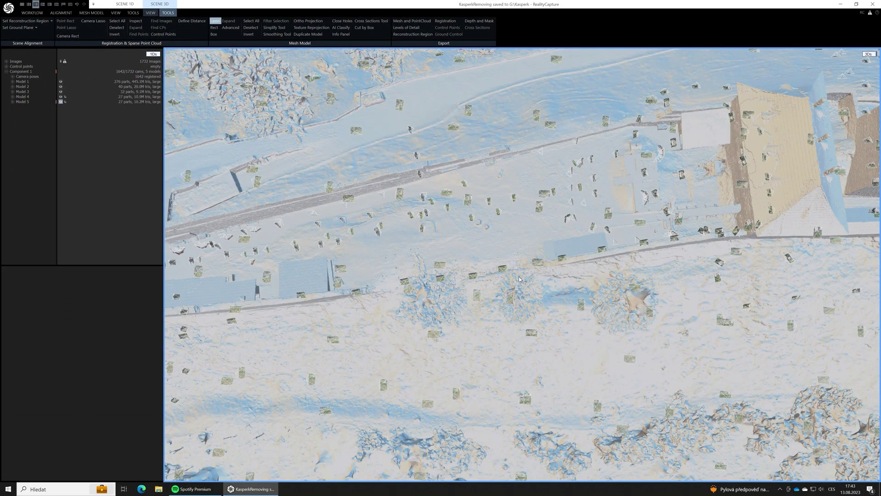
Step: Lasso-select the middle of the three trees on the slope below the castle wall
{"action": "scroll", "coordinate": [519, 279], "scroll_direction": "up", "scroll_amount": 5}
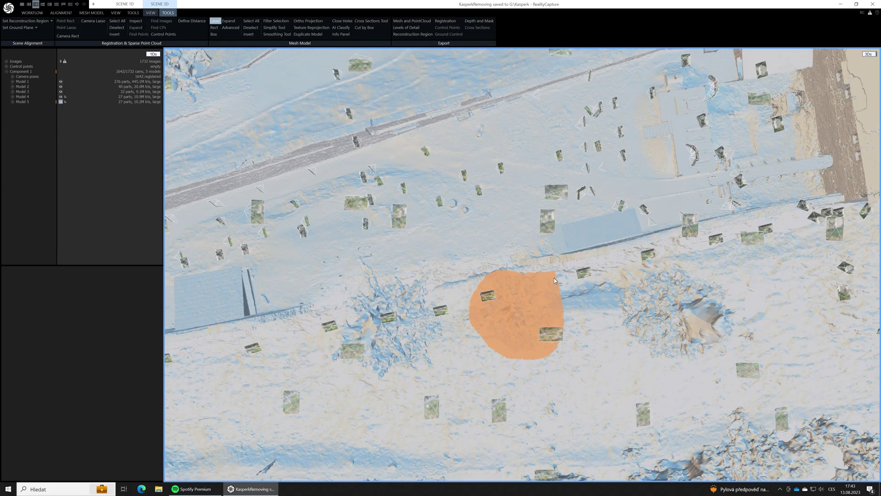
{"action": "right_click_drag", "start_coordinate": [547, 310], "coordinate": [533, 234]}
{"action": "scroll", "coordinate": [534, 306], "scroll_direction": "up", "scroll_amount": 4}
{"action": "right_click_drag", "start_coordinate": [514, 355], "coordinate": [520, 335]}
{"action": "scroll", "coordinate": [532, 338], "scroll_direction": "up", "scroll_amount": 8}
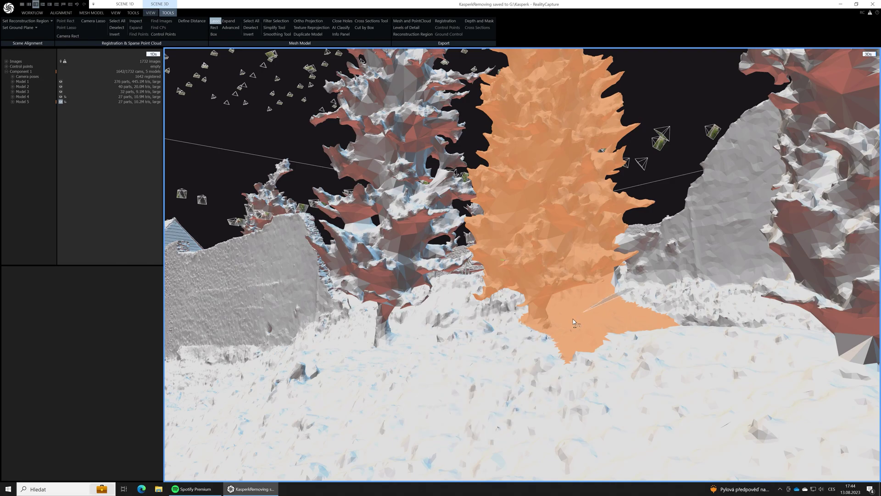
Step: Remove the ground around the selected tree's trunk from the mesh selection
{"action": "left_click_drag", "start_coordinate": [594, 382], "coordinate": [531, 352]}
{"action": "left_click_drag", "start_coordinate": [578, 391], "coordinate": [368, 324]}
{"action": "mouse_move", "coordinate": [368, 324]}
{"action": "right_mouse_down"}
{"action": "mouse_move", "coordinate": [482, 253]}
{"action": "mouse_move", "coordinate": [494, 267]}
{"action": "mouse_move", "coordinate": [498, 316]}
{"action": "mouse_move", "coordinate": [516, 294]}
{"action": "mouse_move", "coordinate": [449, 363]}
{"action": "right_mouse_up"}
{"action": "left_click_drag", "start_coordinate": [485, 377], "coordinate": [505, 261], "text": "ctrl"}
{"action": "mouse_move", "coordinate": [500, 348]}
{"action": "right_mouse_down"}
{"action": "mouse_move", "coordinate": [485, 288]}
{"action": "mouse_move", "coordinate": [500, 303]}
{"action": "mouse_move", "coordinate": [472, 351]}
{"action": "mouse_move", "coordinate": [501, 394]}
{"action": "right_mouse_up"}
{"action": "scroll", "coordinate": [500, 302], "scroll_direction": "up", "scroll_amount": 3}
{"action": "scroll", "coordinate": [486, 312], "scroll_direction": "up", "scroll_amount": 3}
{"action": "mouse_move", "coordinate": [517, 418]}
{"action": "left_mouse_down", "text": "shift"}
{"action": "mouse_move", "coordinate": [415, 316]}
{"action": "mouse_move", "coordinate": [424, 322]}
{"action": "left_mouse_up", "text": "shift"}
{"action": "mouse_move", "coordinate": [441, 349]}
{"action": "right_mouse_down"}
{"action": "mouse_move", "coordinate": [463, 303]}
{"action": "mouse_move", "coordinate": [509, 316]}
{"action": "mouse_move", "coordinate": [447, 346]}
{"action": "mouse_move", "coordinate": [468, 321]}
{"action": "mouse_move", "coordinate": [456, 354]}
{"action": "right_mouse_up"}
Step: Extend the lasso selection to the neighbouring trees on the slope and trim the excess ground around their trunks from it
{"action": "scroll", "coordinate": [532, 275], "scroll_direction": "down", "scroll_amount": 8}
{"action": "right_click_drag", "start_coordinate": [574, 137], "coordinate": [670, 107]}
{"action": "left_click_drag", "start_coordinate": [671, 110], "coordinate": [665, 133], "text": "shift"}
{"action": "mouse_move", "coordinate": [666, 138]}
{"action": "right_mouse_down"}
{"action": "mouse_move", "coordinate": [579, 290]}
{"action": "mouse_move", "coordinate": [504, 294]}
{"action": "mouse_move", "coordinate": [505, 280]}
{"action": "mouse_move", "coordinate": [507, 312]}
{"action": "right_mouse_up"}
{"action": "scroll", "coordinate": [504, 293], "scroll_direction": "up", "scroll_amount": 5}
{"action": "left_click", "coordinate": [215, 21]}
{"action": "scroll", "coordinate": [459, 293], "scroll_direction": "up", "scroll_amount": 4}
{"action": "left_click", "coordinate": [215, 21]}
{"action": "scroll", "coordinate": [496, 275], "scroll_direction": "up", "scroll_amount": 3}
{"action": "mouse_move", "coordinate": [466, 214]}
{"action": "left_mouse_down"}
{"action": "mouse_move", "coordinate": [514, 408]}
{"action": "mouse_move", "coordinate": [500, 218]}
{"action": "left_mouse_up"}
{"action": "right_click_drag", "start_coordinate": [514, 321], "coordinate": [524, 264]}
{"action": "mouse_move", "coordinate": [526, 267]}
{"action": "left_mouse_down"}
{"action": "mouse_move", "coordinate": [285, 411]}
{"action": "mouse_move", "coordinate": [486, 448]}
{"action": "mouse_move", "coordinate": [518, 307]}
{"action": "mouse_move", "coordinate": [468, 312]}
{"action": "mouse_move", "coordinate": [517, 280]}
{"action": "left_mouse_up"}
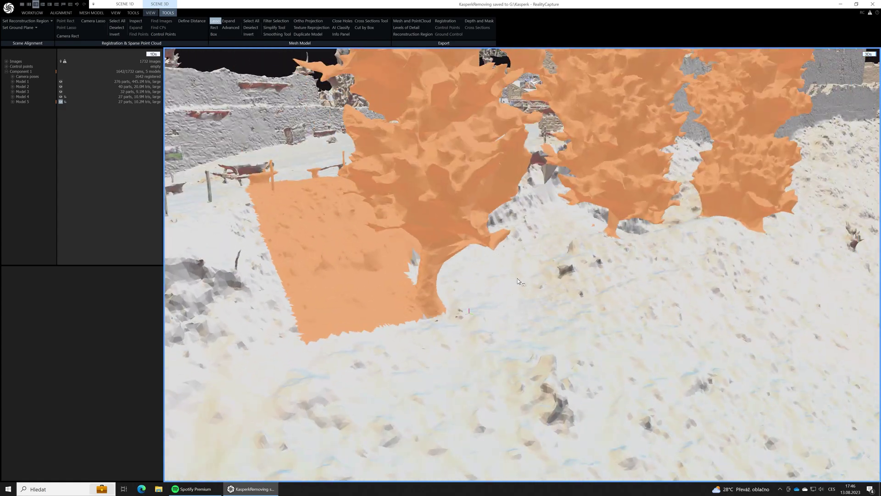
{"action": "left_click_drag", "start_coordinate": [387, 273], "coordinate": [368, 231]}
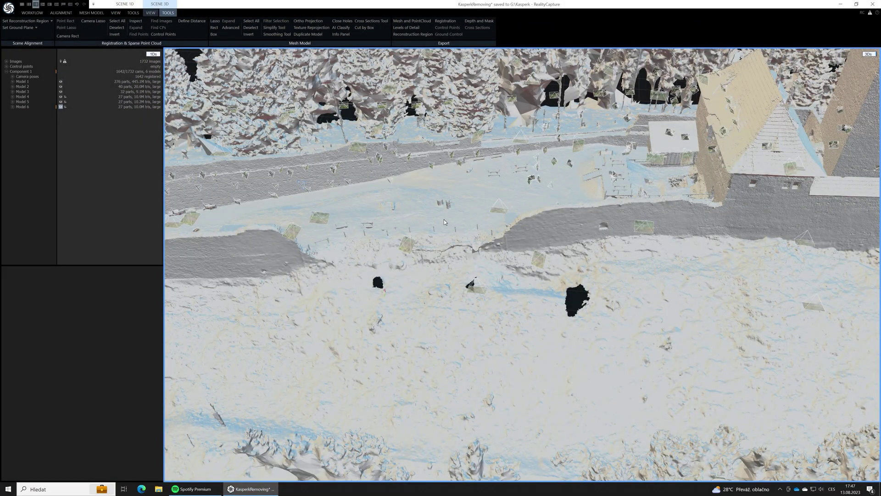
Step: Run Clean Model on the mesh with the holes left by the removed trees
{"action": "mouse_move", "coordinate": [443, 220]}
{"action": "right_mouse_down"}
{"action": "mouse_move", "coordinate": [428, 227]}
{"action": "mouse_move", "coordinate": [442, 234]}
{"action": "mouse_move", "coordinate": [484, 224]}
{"action": "mouse_move", "coordinate": [449, 221]}
{"action": "right_mouse_up"}
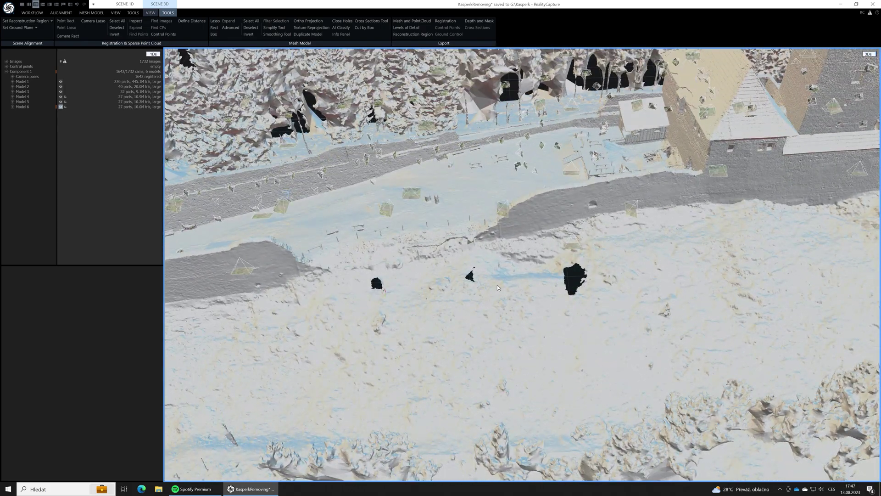
{"action": "scroll", "coordinate": [497, 285], "scroll_direction": "up", "scroll_amount": 4}
{"action": "mouse_move", "coordinate": [497, 285]}
{"action": "right_mouse_down"}
{"action": "mouse_move", "coordinate": [469, 277]}
{"action": "mouse_move", "coordinate": [483, 282]}
{"action": "right_mouse_up"}
{"action": "left_click_drag", "start_coordinate": [483, 283], "coordinate": [500, 299]}
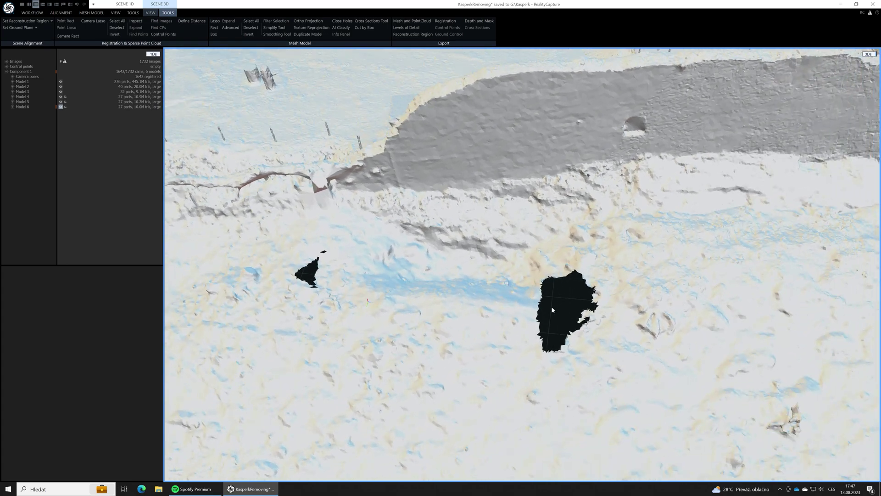
{"action": "scroll", "coordinate": [551, 310], "scroll_direction": "up", "scroll_amount": 5}
{"action": "scroll", "coordinate": [552, 308], "scroll_direction": "down", "scroll_amount": 5}
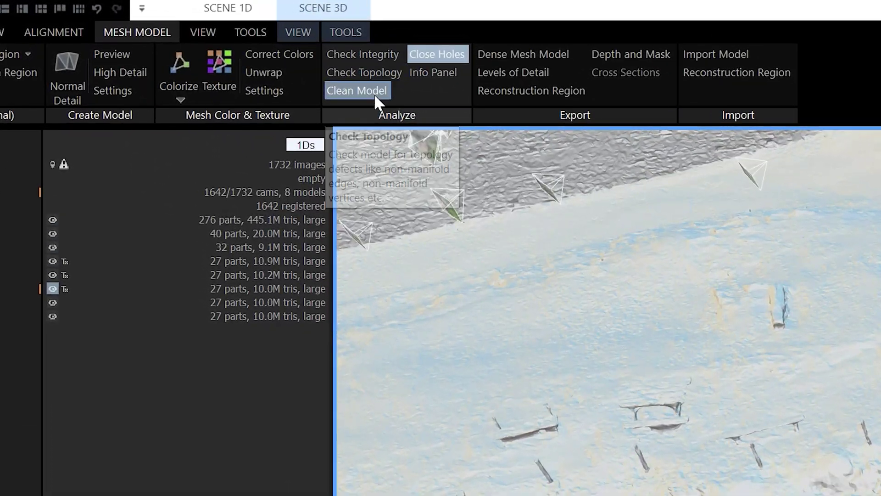
{"action": "left_click", "coordinate": [373, 94]}
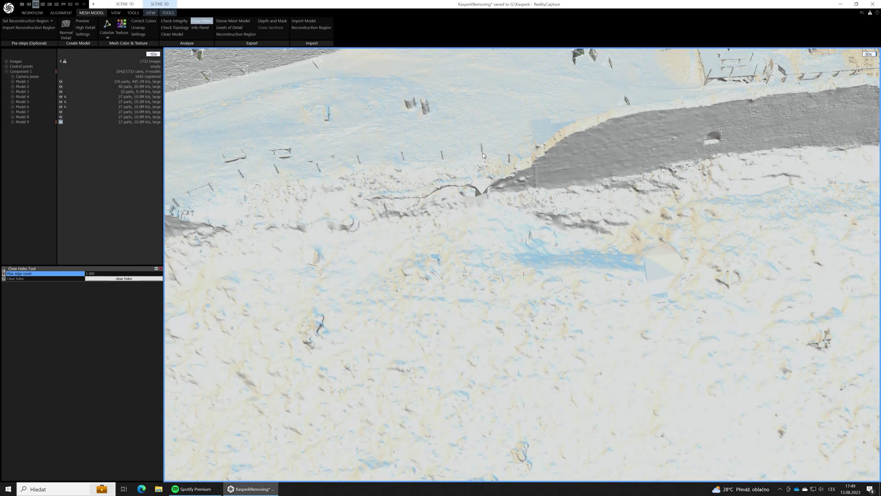
Step: Examine the filled holes on the slope below the castle wall in both the untextured and the textured mesh
{"action": "right_click_drag", "start_coordinate": [526, 235], "coordinate": [516, 323]}
{"action": "scroll", "coordinate": [532, 303], "scroll_direction": "up", "scroll_amount": 4}
{"action": "scroll", "coordinate": [501, 328], "scroll_direction": "up", "scroll_amount": 3}
{"action": "scroll", "coordinate": [500, 328], "scroll_direction": "down", "scroll_amount": 3}
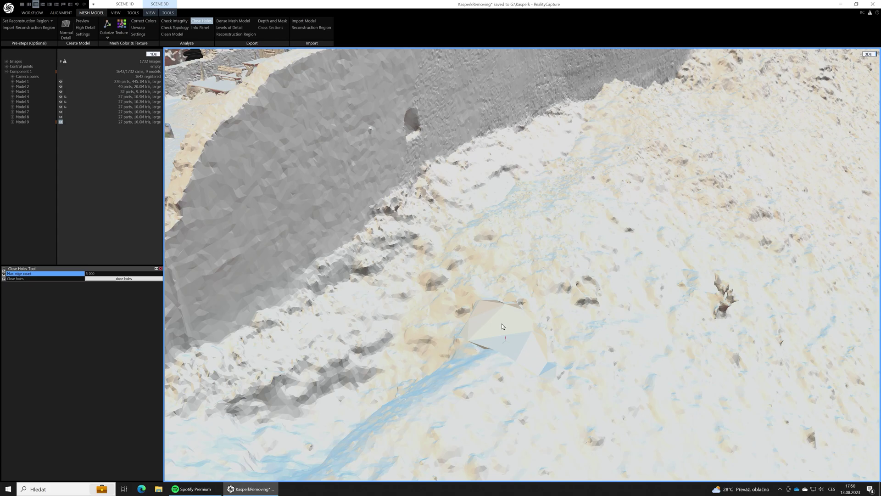
{"action": "left_click_drag", "start_coordinate": [502, 315], "coordinate": [470, 325]}
{"action": "scroll", "coordinate": [459, 319], "scroll_direction": "down", "scroll_amount": 8}
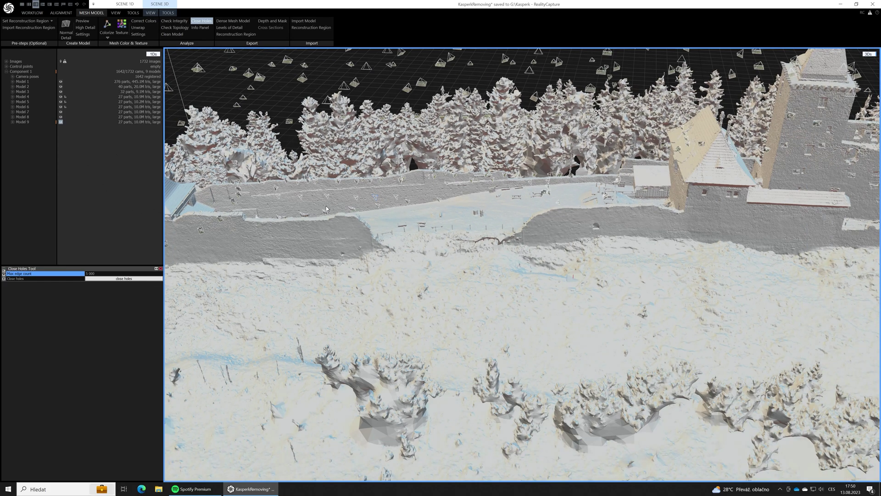
{"action": "left_click_drag", "start_coordinate": [406, 255], "coordinate": [445, 270]}
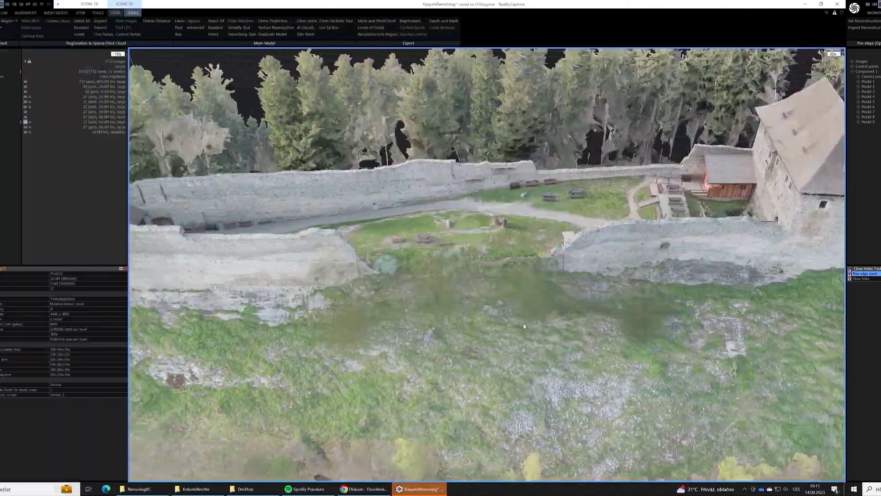
{"action": "scroll", "coordinate": [540, 331], "scroll_direction": "up", "scroll_amount": 5}
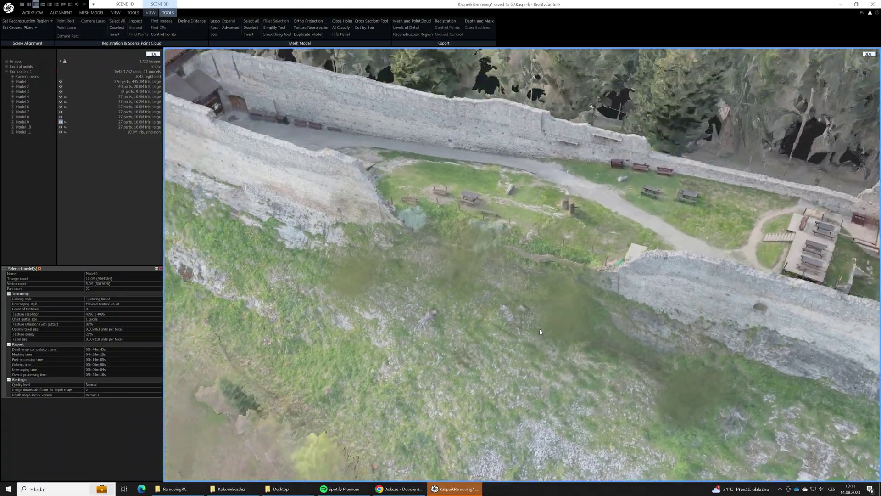
{"action": "left_click_drag", "start_coordinate": [540, 331], "coordinate": [559, 345]}
{"action": "scroll", "coordinate": [536, 343], "scroll_direction": "down", "scroll_amount": 1}
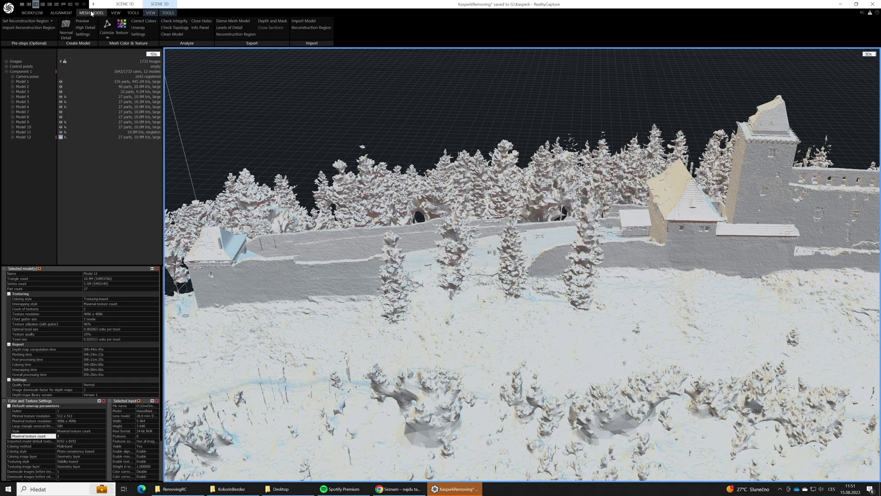
Step: Calculate the texture of Model 12 and open the Texture Reprojection tool
{"action": "left_click", "coordinate": [122, 26]}
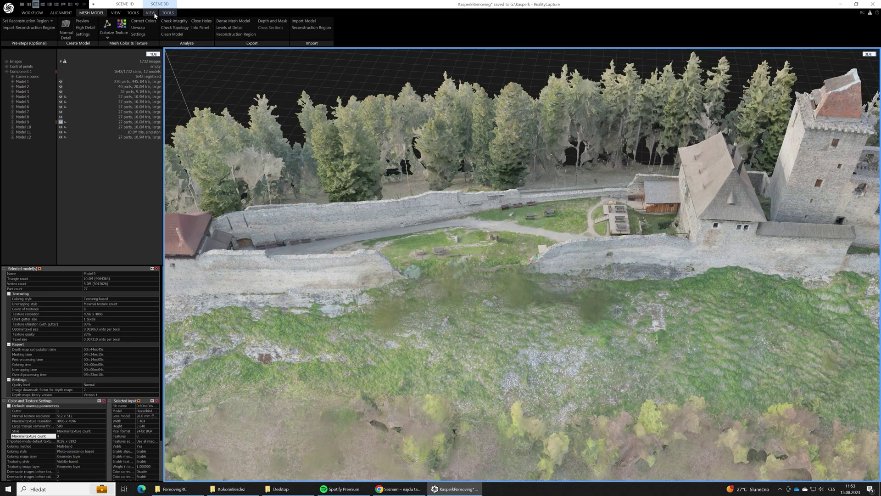
{"action": "left_click", "coordinate": [168, 13]}
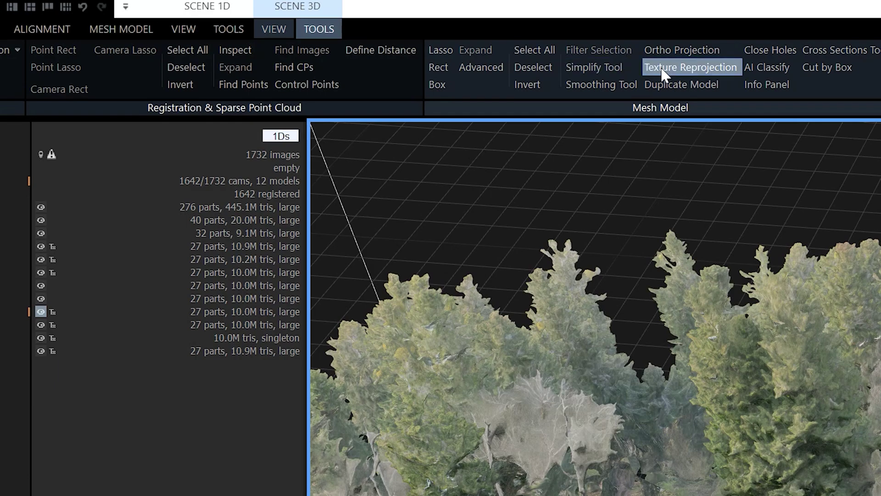
{"action": "left_click", "coordinate": [682, 71]}
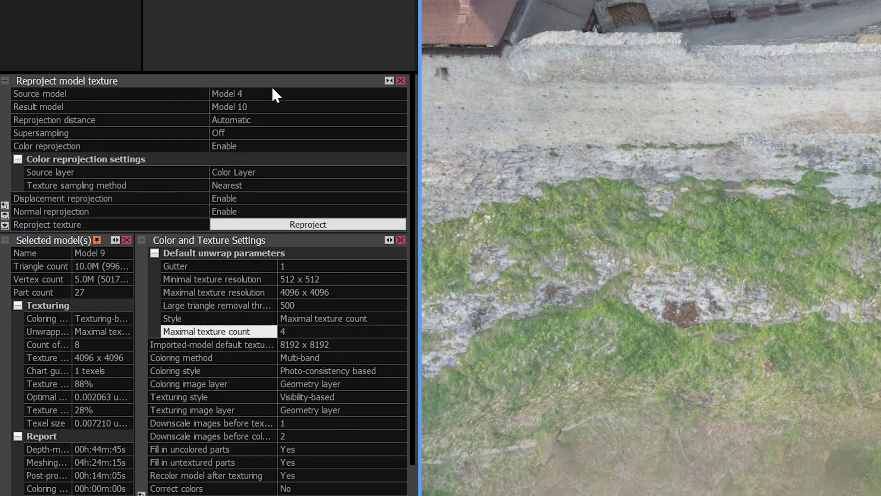
Step: Reproject the texture from source Model 4 onto result Model 10
{"action": "left_click", "coordinate": [308, 98]}
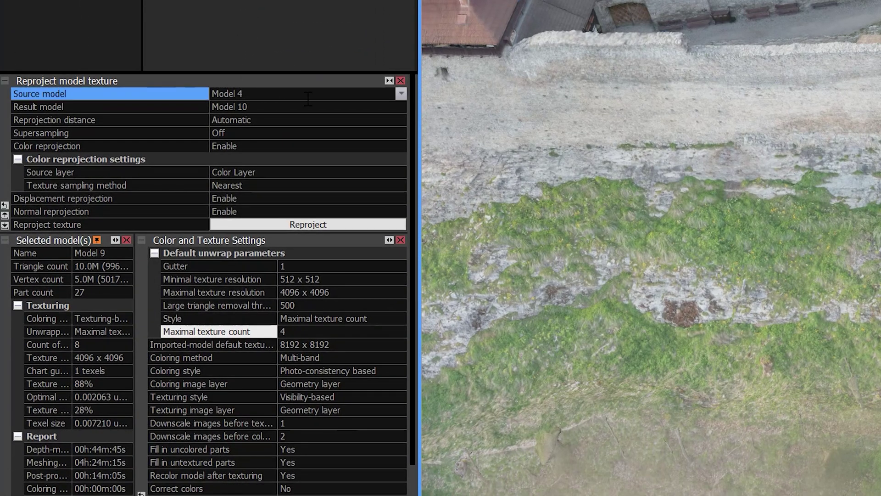
{"action": "left_click", "coordinate": [401, 94]}
{"action": "left_click", "coordinate": [263, 140]}
{"action": "left_click", "coordinate": [401, 106]}
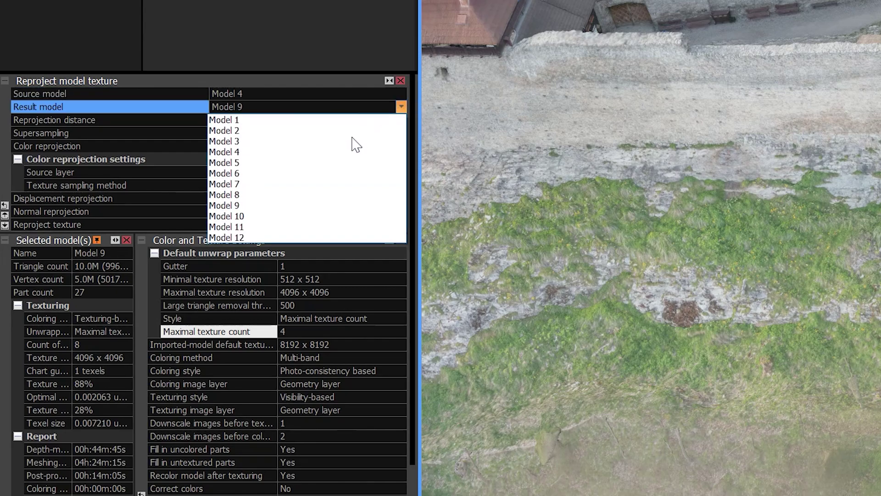
{"action": "left_click", "coordinate": [276, 216]}
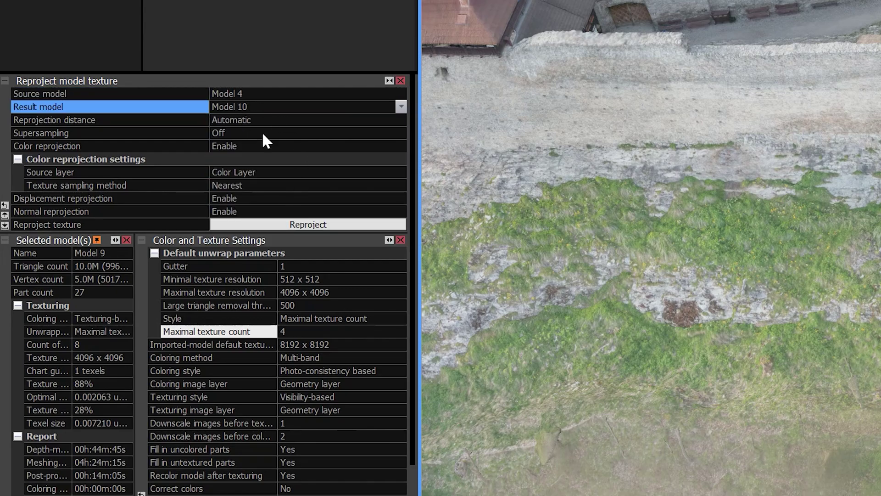
{"action": "left_click", "coordinate": [323, 223]}
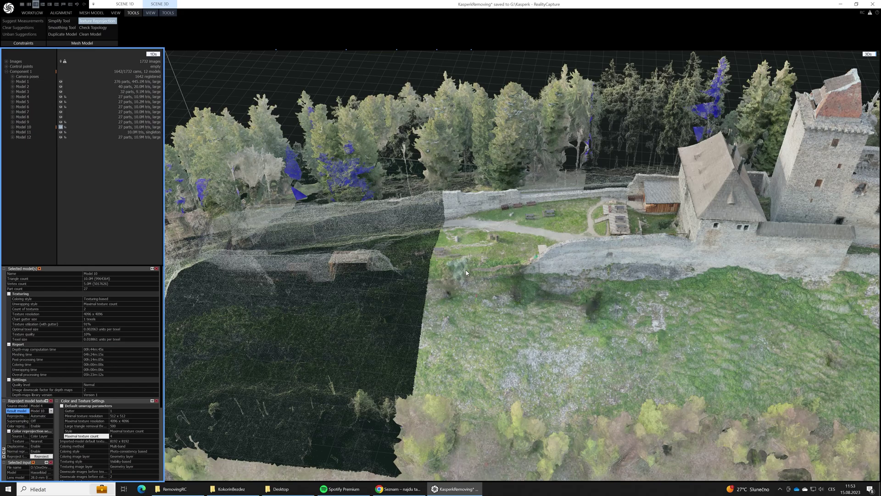
{"action": "mouse_move", "coordinate": [480, 309]}
{"action": "right_mouse_down"}
{"action": "mouse_move", "coordinate": [558, 316]}
{"action": "mouse_move", "coordinate": [469, 311]}
{"action": "right_mouse_up"}
{"action": "mouse_move", "coordinate": [469, 314]}
{"action": "left_mouse_down"}
{"action": "mouse_move", "coordinate": [446, 330]}
{"action": "mouse_move", "coordinate": [457, 317]}
{"action": "mouse_move", "coordinate": [478, 319]}
{"action": "mouse_move", "coordinate": [474, 312]}
{"action": "left_mouse_up"}
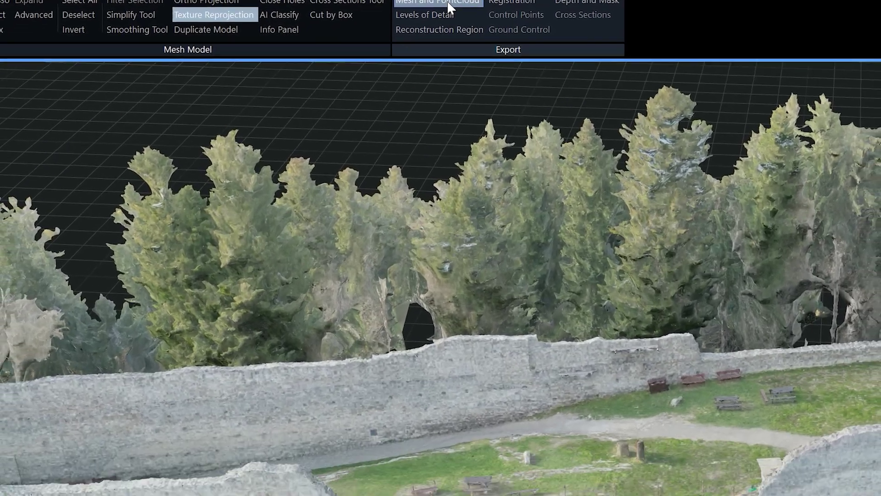
Step: Export the mesh with its textures as the Wavefront file kasperk2.obj in the RemovingRC folder
{"action": "left_click", "coordinate": [417, 22]}
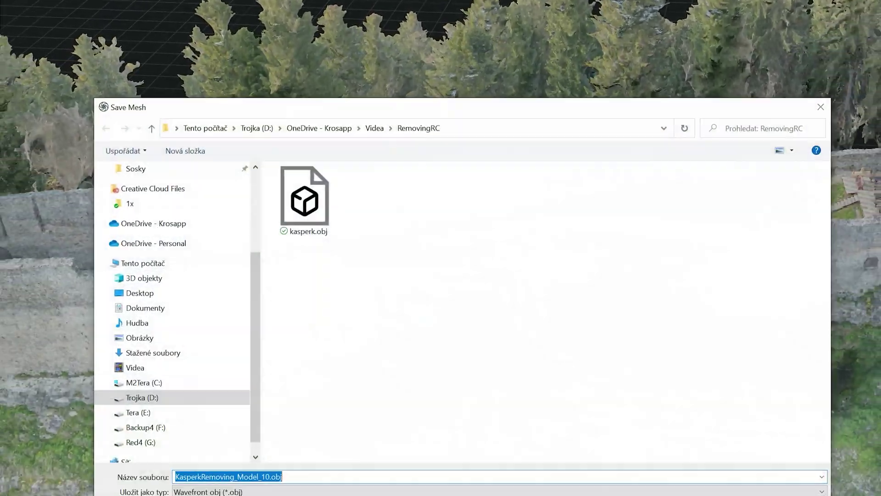
{"action": "left_click", "coordinate": [317, 140]}
{"action": "left_click", "coordinate": [221, 398]}
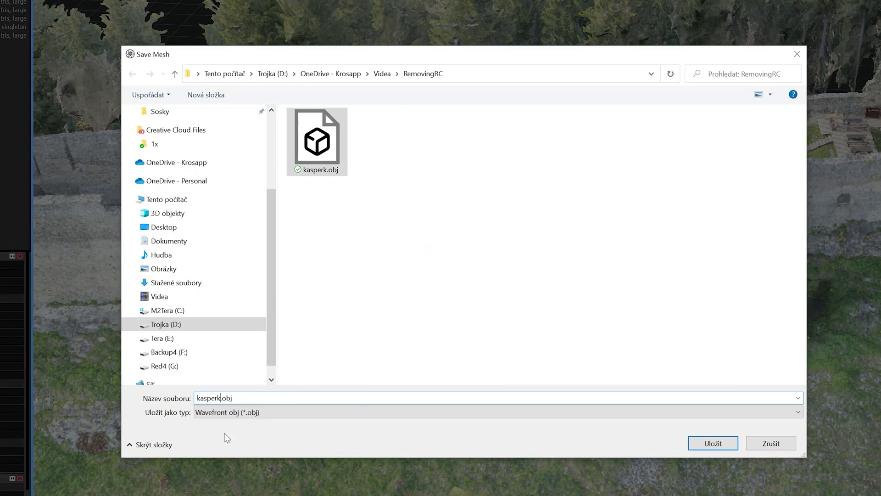
{"action": "type", "text": "2"}
{"action": "key", "text": "Return"}
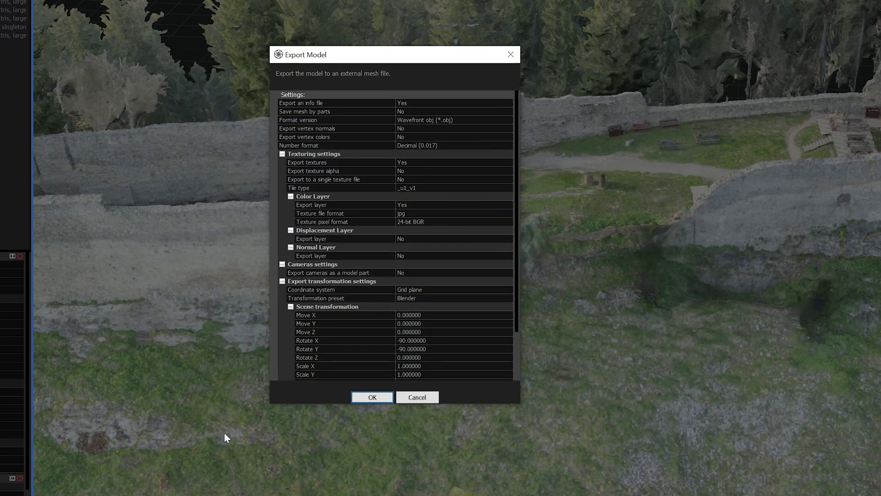
{"action": "left_click", "coordinate": [417, 163]}
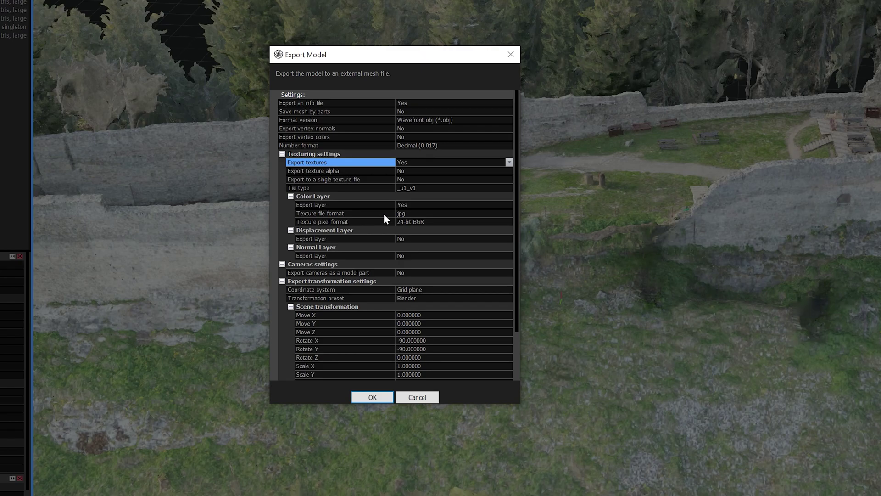
{"action": "left_click", "coordinate": [364, 398]}
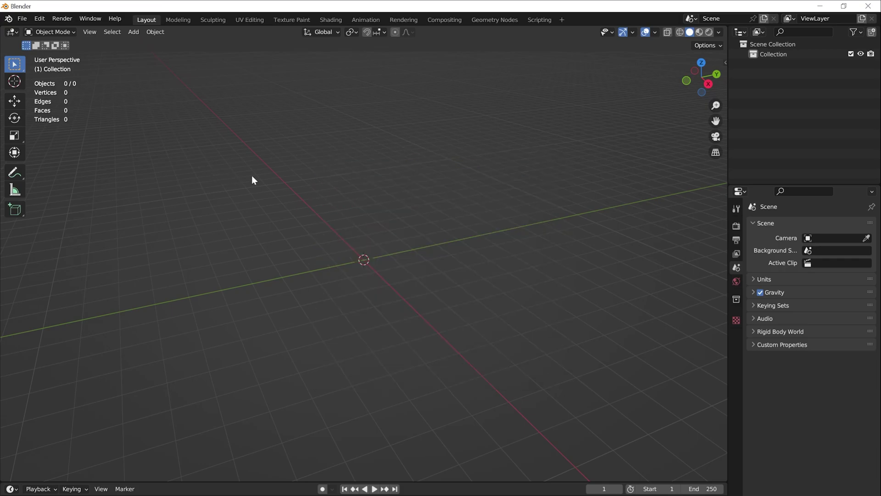
Step: Switch to Blender and import the kasperk Wavefront OBJ model with the default import settings
{"action": "left_click", "coordinate": [21, 18]}
{"action": "mouse_move", "coordinate": [61, 153]}
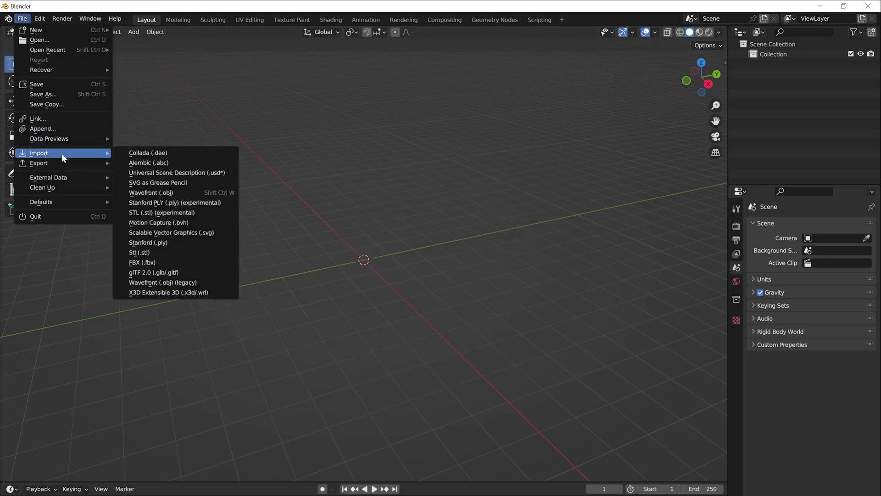
{"action": "left_click", "coordinate": [200, 193]}
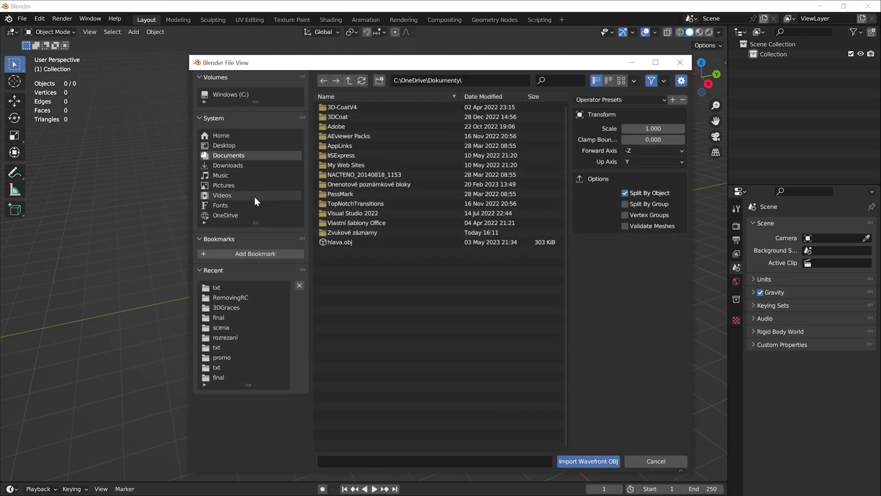
{"action": "left_click", "coordinate": [239, 282]}
{"action": "left_click", "coordinate": [346, 117]}
{"action": "double_click", "coordinate": [345, 118]}
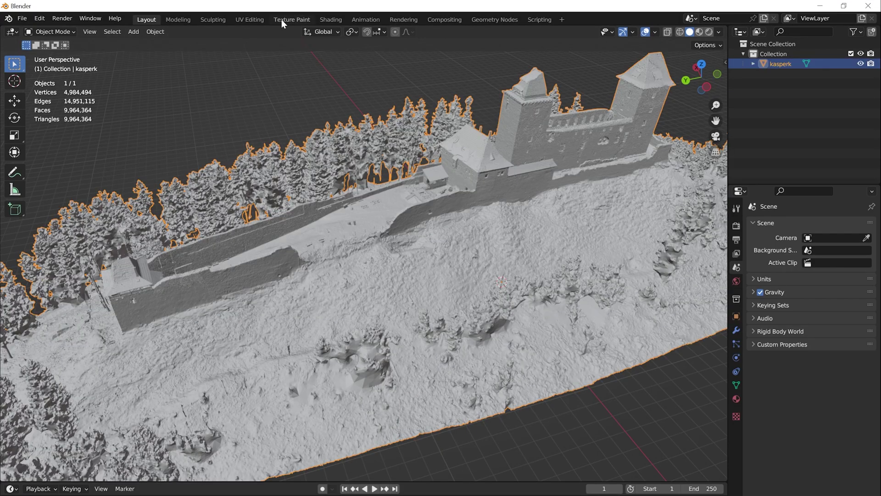
Step: Open the Texture Paint workspace for the imported castle model
{"action": "left_click", "coordinate": [282, 19]}
{"action": "scroll", "coordinate": [595, 254], "scroll_direction": "down", "scroll_amount": 5}
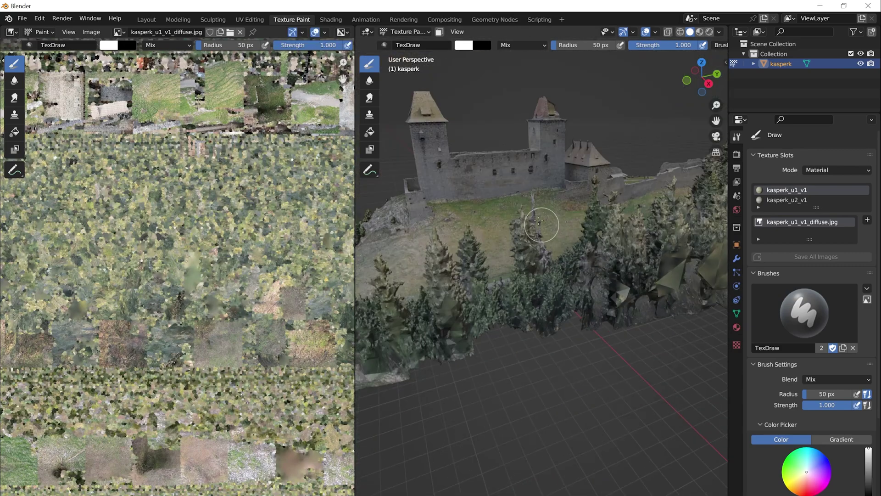
Step: Show the castle model in rendered viewport shading with Eevee as the render engine
{"action": "left_click", "coordinate": [709, 32]}
{"action": "middle_click_drag", "start_coordinate": [480, 187], "coordinate": [679, 212]}
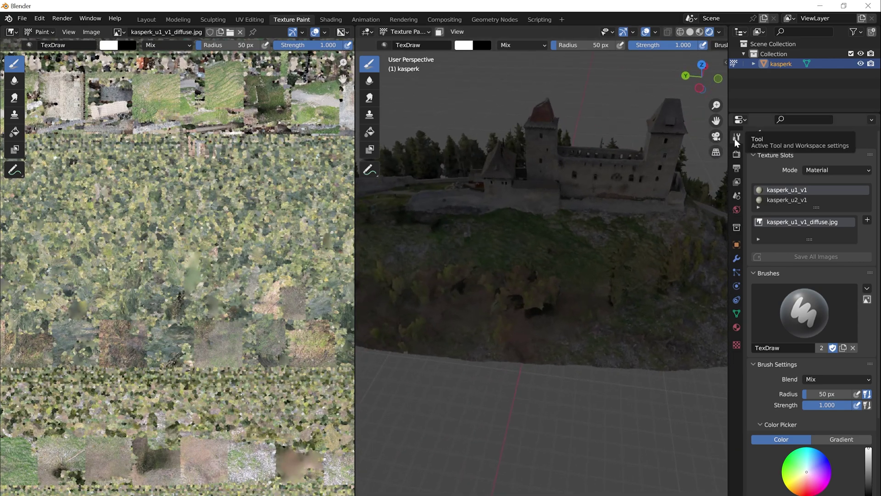
{"action": "left_click", "coordinate": [736, 154]}
{"action": "left_click", "coordinate": [827, 153]}
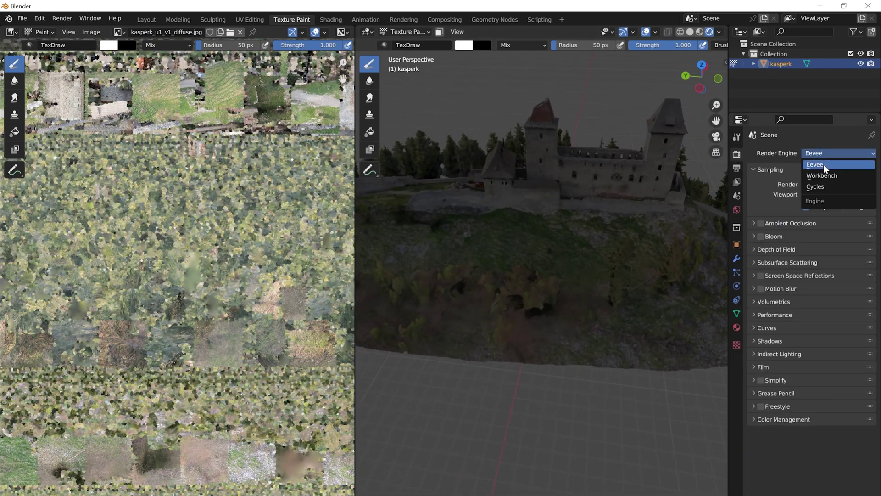
{"action": "left_click", "coordinate": [824, 166]}
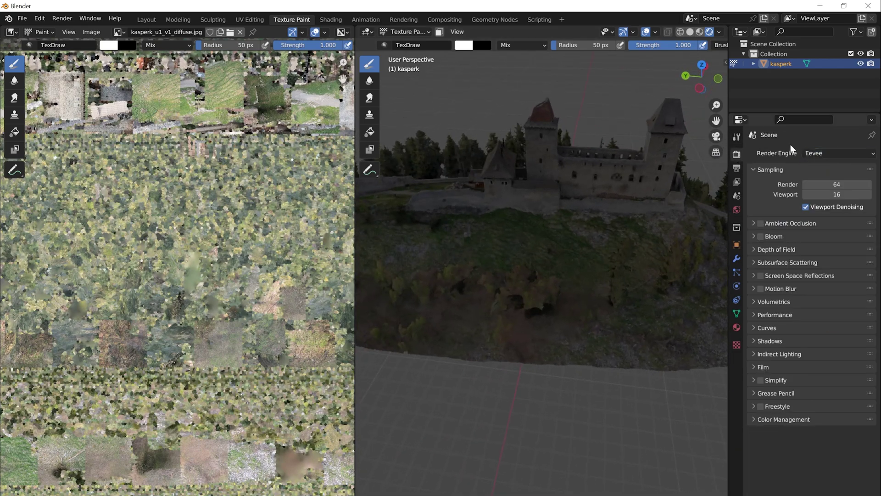
Step: Brighten the world background colour to light grey so the model is evenly lit
{"action": "left_click", "coordinate": [736, 209]}
{"action": "left_click", "coordinate": [816, 218]}
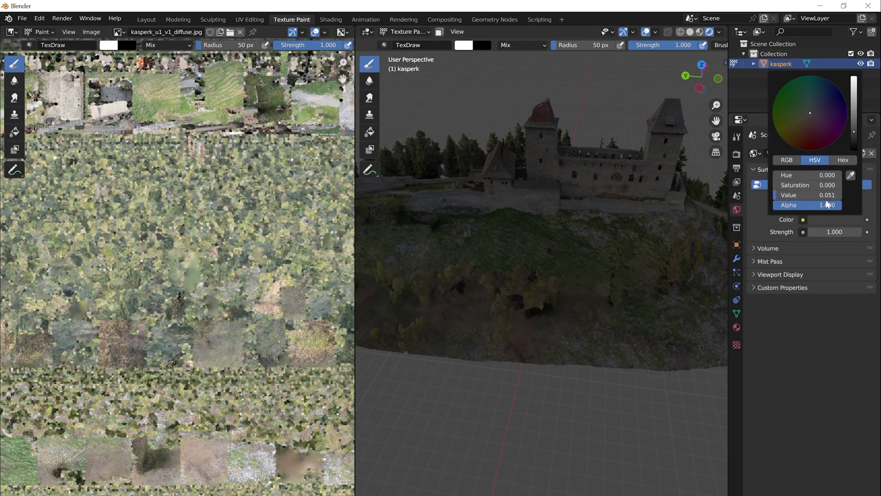
{"action": "left_click_drag", "start_coordinate": [855, 118], "coordinate": [854, 90]}
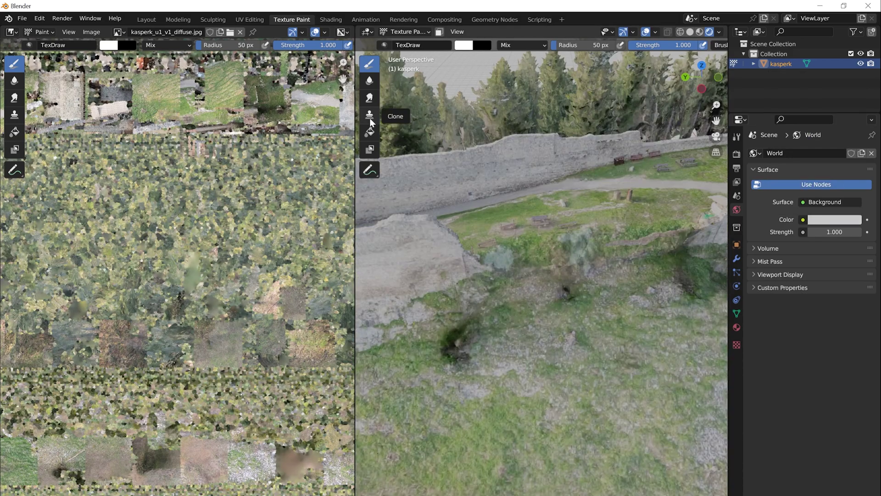
Step: Cover the large dark spot on the slope below the wall with nearby grass texture, using the Clone brush at a 156 px radius
{"action": "left_click", "coordinate": [370, 114]}
{"action": "mouse_move", "coordinate": [482, 364]}
{"action": "middle_mouse_down"}
{"action": "mouse_move", "coordinate": [461, 354]}
{"action": "mouse_move", "coordinate": [626, 289]}
{"action": "mouse_move", "coordinate": [488, 355]}
{"action": "mouse_move", "coordinate": [499, 348]}
{"action": "middle_mouse_up"}
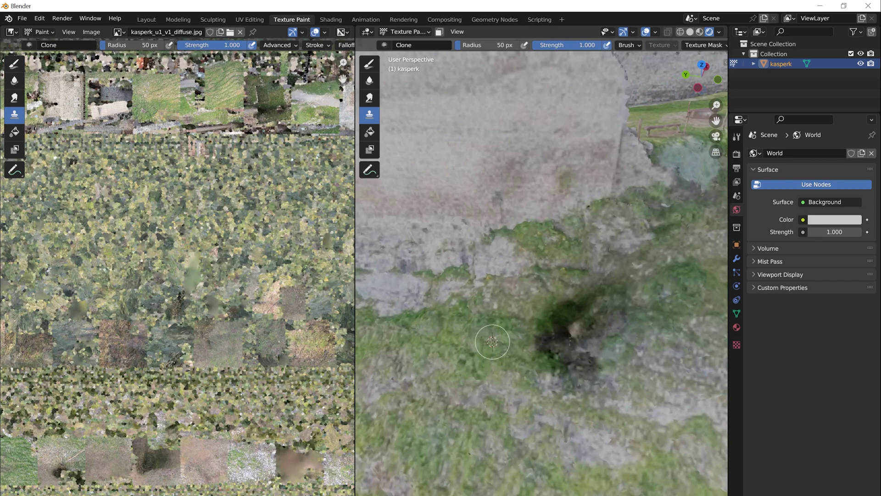
{"action": "key", "text": "f"}
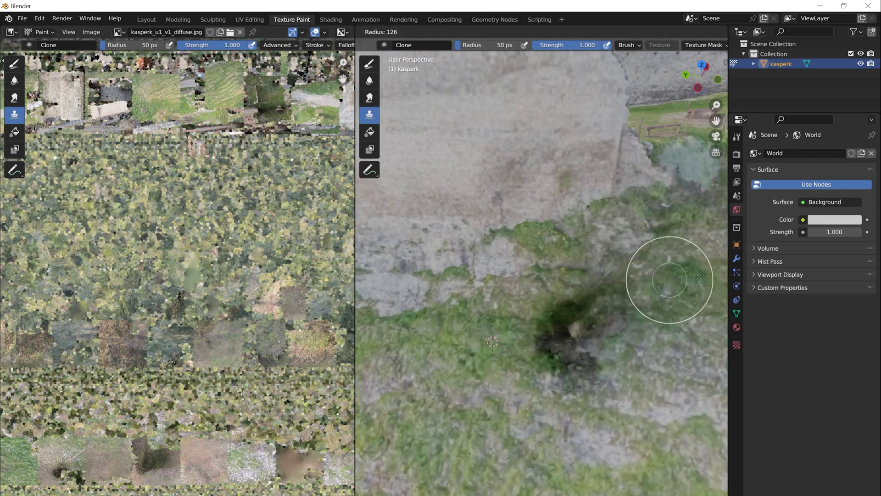
{"action": "left_click", "coordinate": [625, 307]}
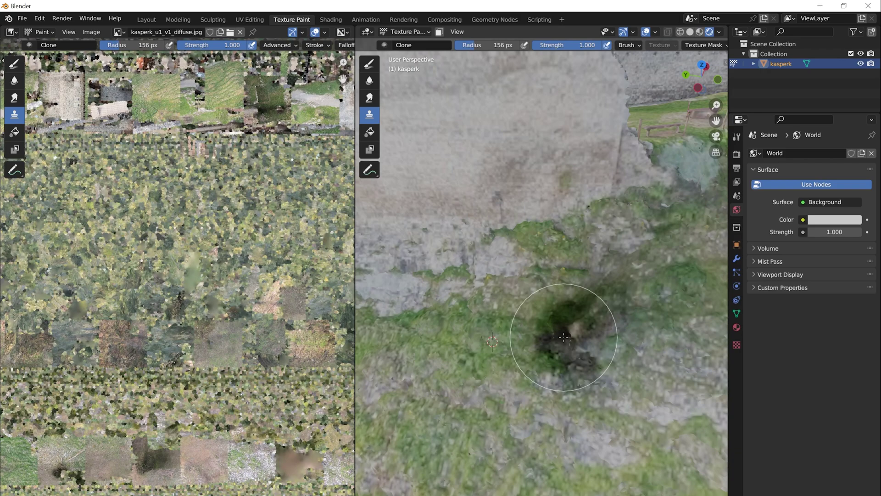
{"action": "left_click_drag", "start_coordinate": [563, 337], "coordinate": [585, 311]}
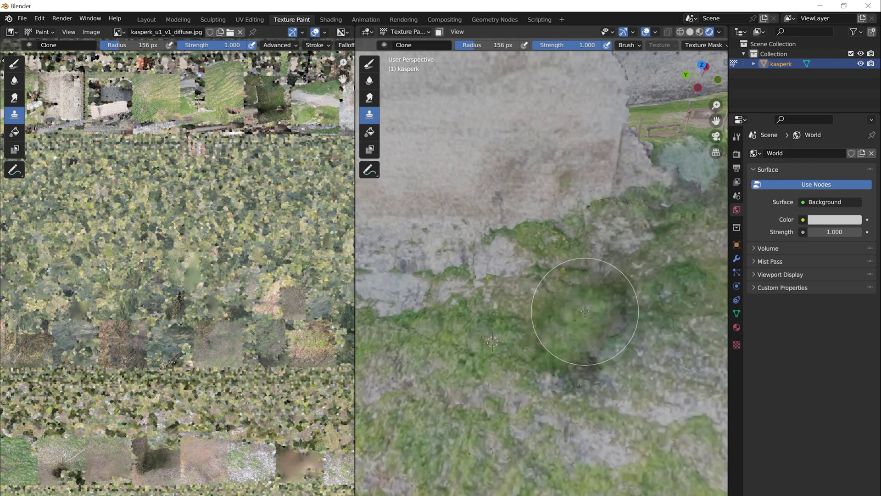
{"action": "left_click", "coordinate": [673, 300], "text": "ctrl"}
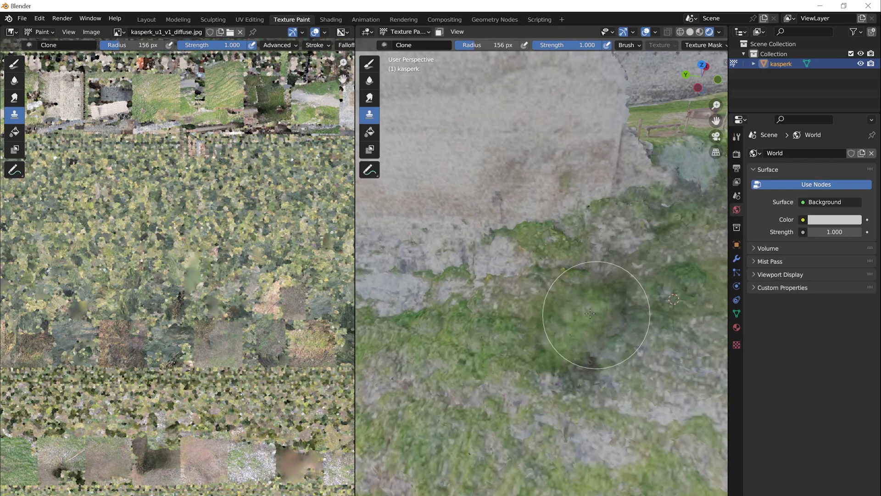
{"action": "mouse_move", "coordinate": [595, 289]}
{"action": "left_mouse_down"}
{"action": "mouse_move", "coordinate": [573, 368]}
{"action": "mouse_move", "coordinate": [571, 355]}
{"action": "left_mouse_up"}
{"action": "left_click", "coordinate": [643, 388], "text": "ctrl"}
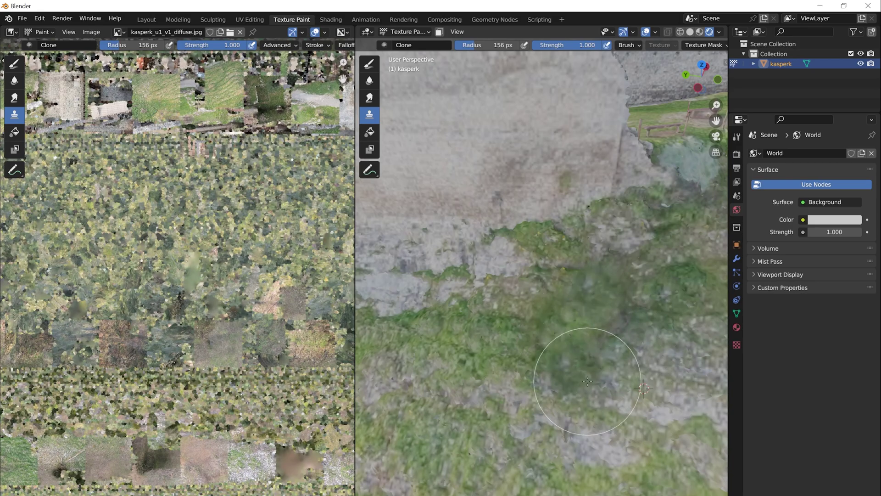
Step: Clone grass from beside the small dark hole on the slope over its stained texture
{"action": "mouse_move", "coordinate": [586, 358]}
{"action": "middle_mouse_down"}
{"action": "mouse_move", "coordinate": [602, 304]}
{"action": "mouse_move", "coordinate": [453, 363]}
{"action": "mouse_move", "coordinate": [511, 364]}
{"action": "mouse_move", "coordinate": [530, 303]}
{"action": "middle_mouse_up"}
{"action": "scroll", "coordinate": [529, 303], "scroll_direction": "up", "scroll_amount": 3}
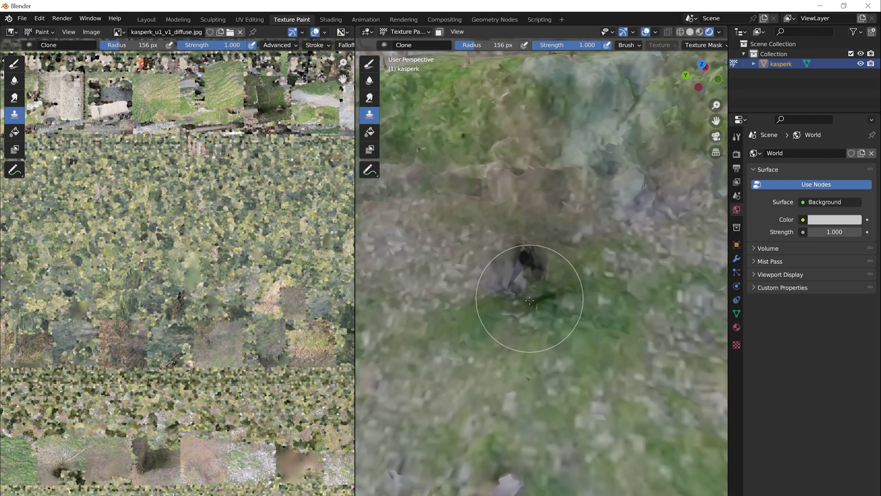
{"action": "right_click", "coordinate": [530, 303]}
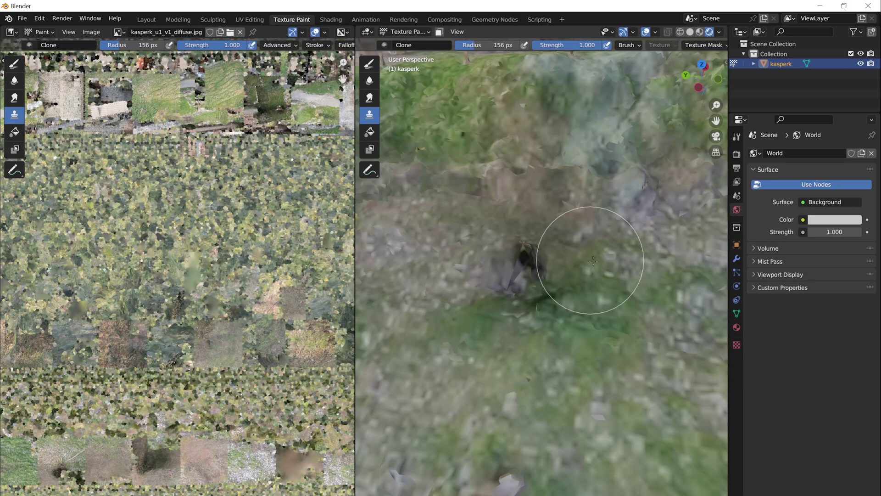
{"action": "left_click", "coordinate": [620, 285], "text": "ctrl"}
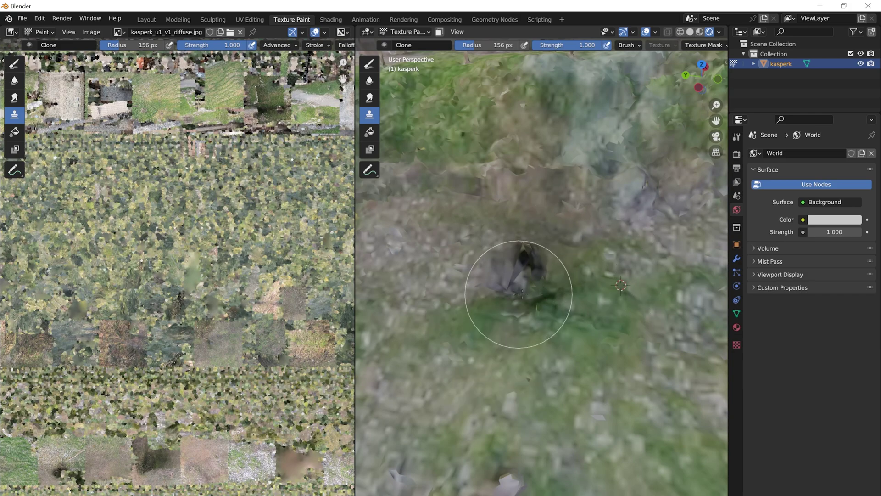
{"action": "left_click", "coordinate": [522, 293]}
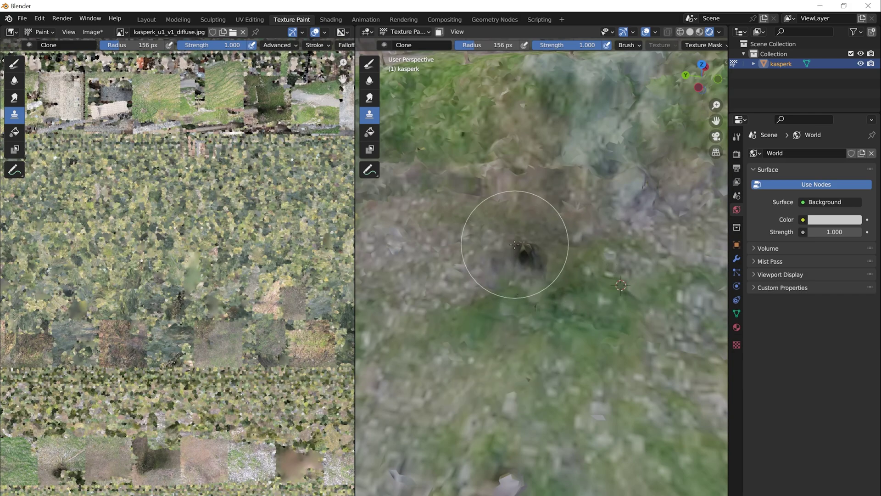
Step: Set the Clone brush radius to 93 px and clone surrounding ground over the dark brown patch near the end of the wall
{"action": "scroll", "coordinate": [552, 296], "scroll_direction": "down", "scroll_amount": 6}
{"action": "middle_click_drag", "start_coordinate": [643, 280], "coordinate": [454, 296], "text": "shift"}
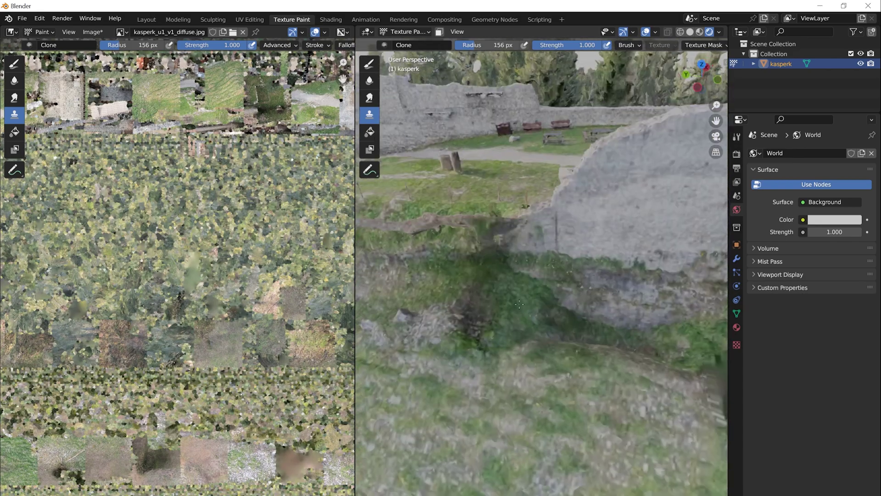
{"action": "scroll", "coordinate": [542, 271], "scroll_direction": "up", "scroll_amount": 6}
{"action": "middle_click_drag", "start_coordinate": [546, 261], "coordinate": [529, 278]}
{"action": "scroll", "coordinate": [546, 279], "scroll_direction": "down", "scroll_amount": 6}
{"action": "scroll", "coordinate": [529, 277], "scroll_direction": "up", "scroll_amount": 5}
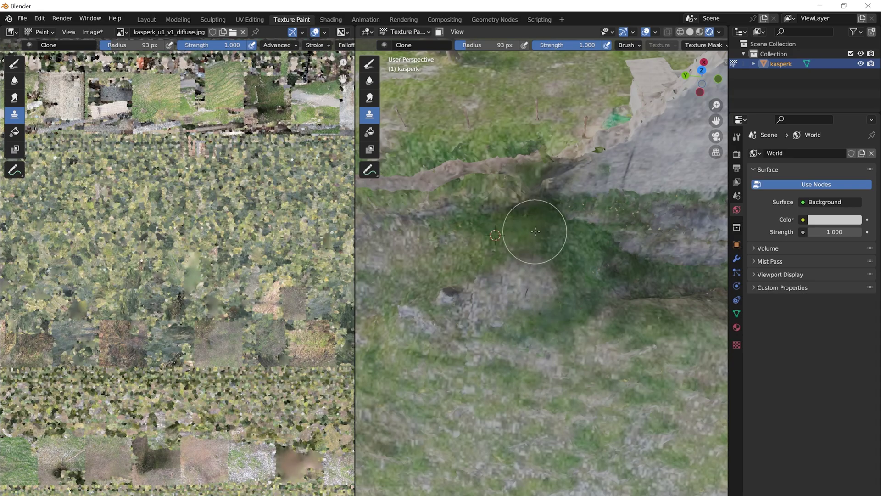
{"action": "left_click", "coordinate": [521, 207], "text": "shift"}
{"action": "scroll", "coordinate": [511, 210], "scroll_direction": "down", "scroll_amount": 5}
{"action": "scroll", "coordinate": [621, 299], "scroll_direction": "up", "scroll_amount": 5}
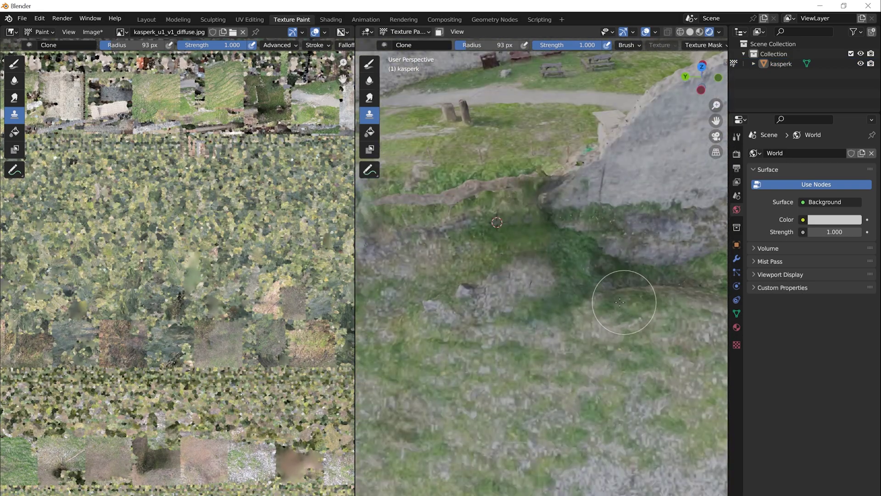
Step: Enlarge the Clone brush radius to 164 px and clone neighbouring ground over the dark green area at the wall's base
{"action": "key", "text": "f"}
{"action": "left_click", "coordinate": [545, 284]}
{"action": "mouse_move", "coordinate": [543, 333]}
{"action": "left_mouse_down"}
{"action": "mouse_move", "coordinate": [565, 250]}
{"action": "mouse_move", "coordinate": [609, 247]}
{"action": "left_mouse_up"}
{"action": "left_click", "coordinate": [488, 285], "text": "ctrl"}
{"action": "left_click_drag", "start_coordinate": [523, 278], "coordinate": [579, 272]}
{"action": "middle_click_drag", "start_coordinate": [570, 275], "coordinate": [580, 373]}
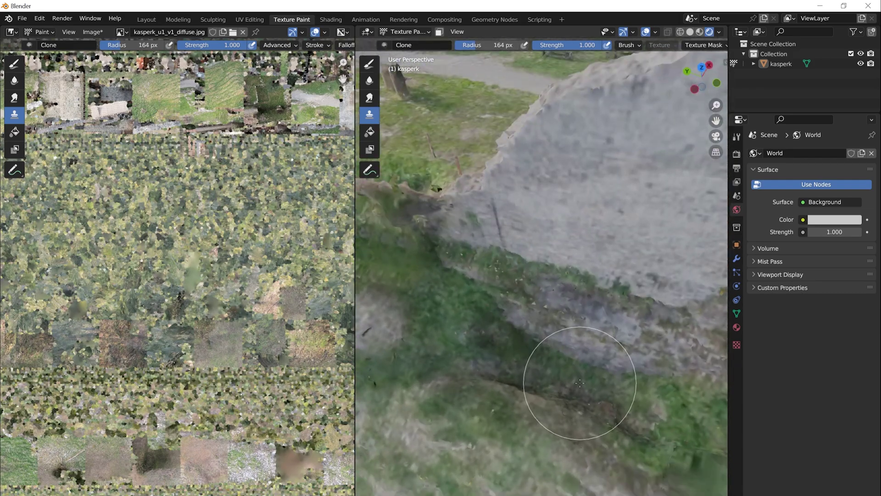
{"action": "middle_click_drag", "start_coordinate": [511, 344], "coordinate": [555, 341]}
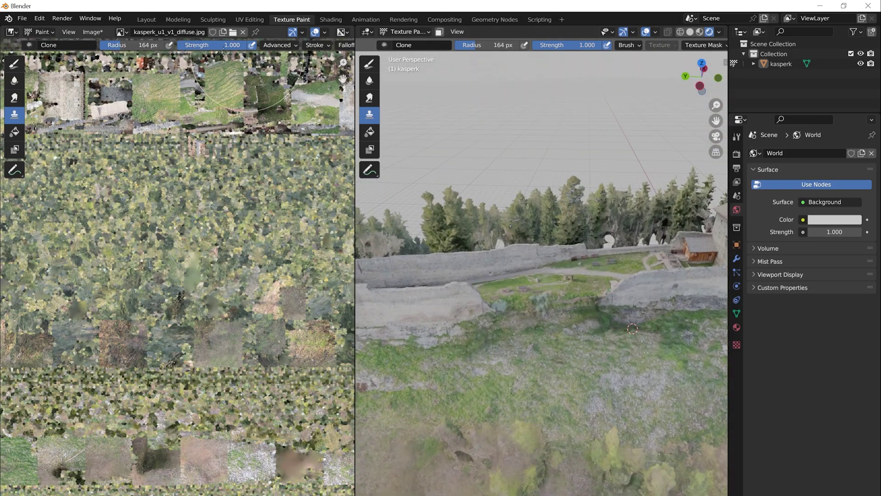
Step: Save all the retouched texture images
{"action": "left_click", "coordinate": [93, 33]}
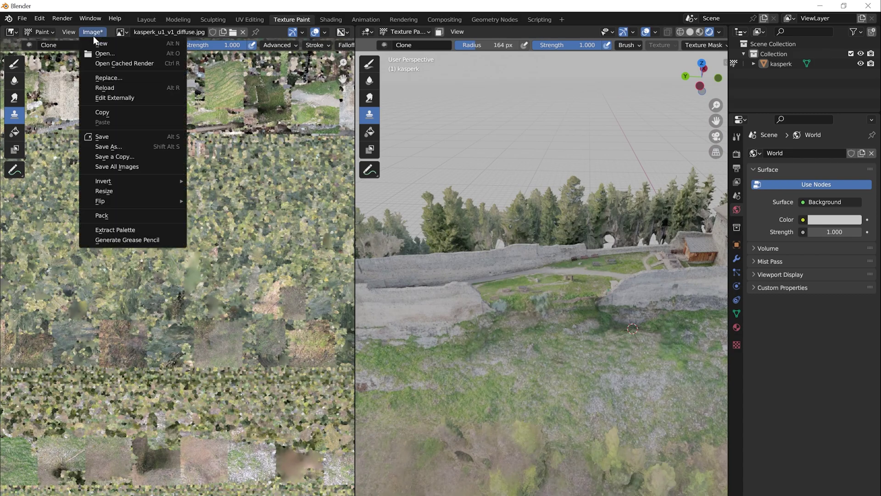
{"action": "left_click", "coordinate": [117, 166]}
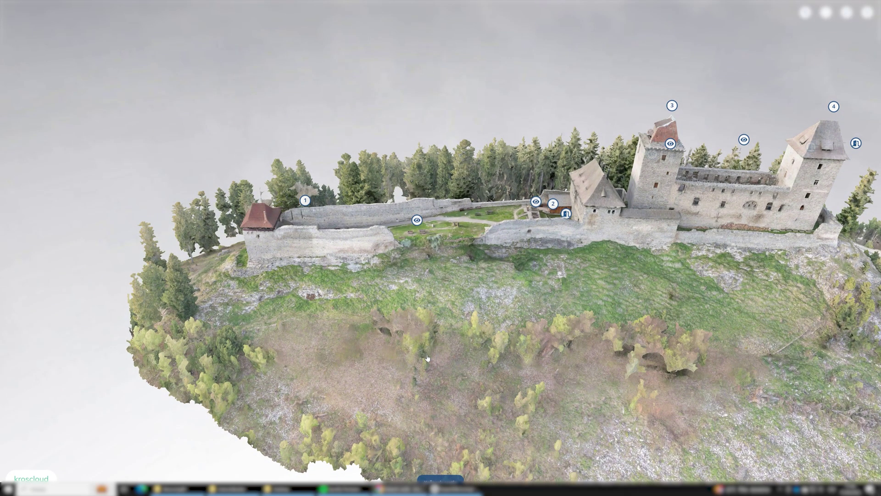
Step: Exit the full-screen view of the Kašperk castle model in the kroscloud web viewer
{"action": "key", "text": "Escape"}
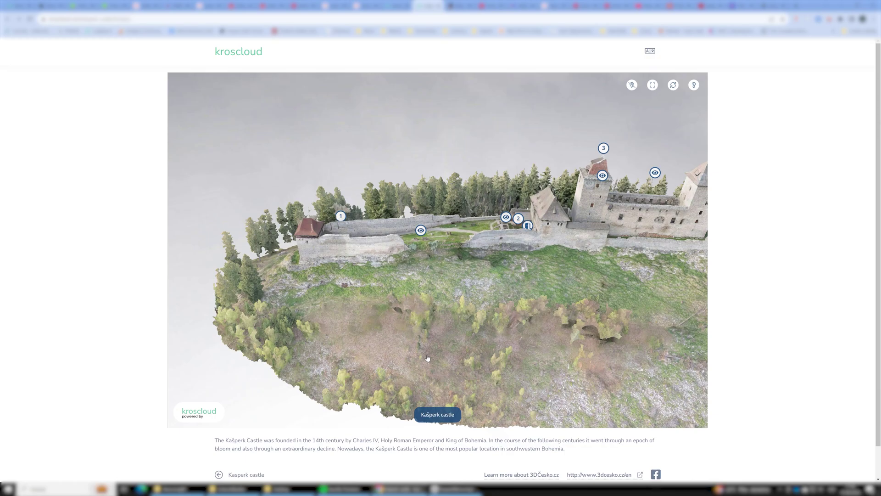